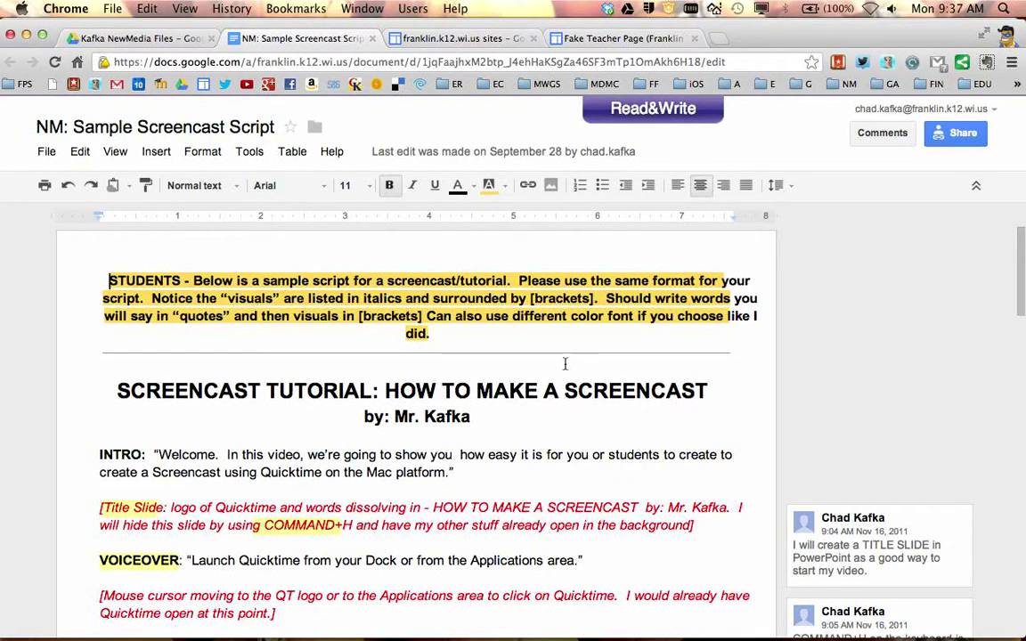
# Open the script's sharing settings and the link visibility choices.
pyautogui.click(462, 365)
pyautogui.click(958, 137)
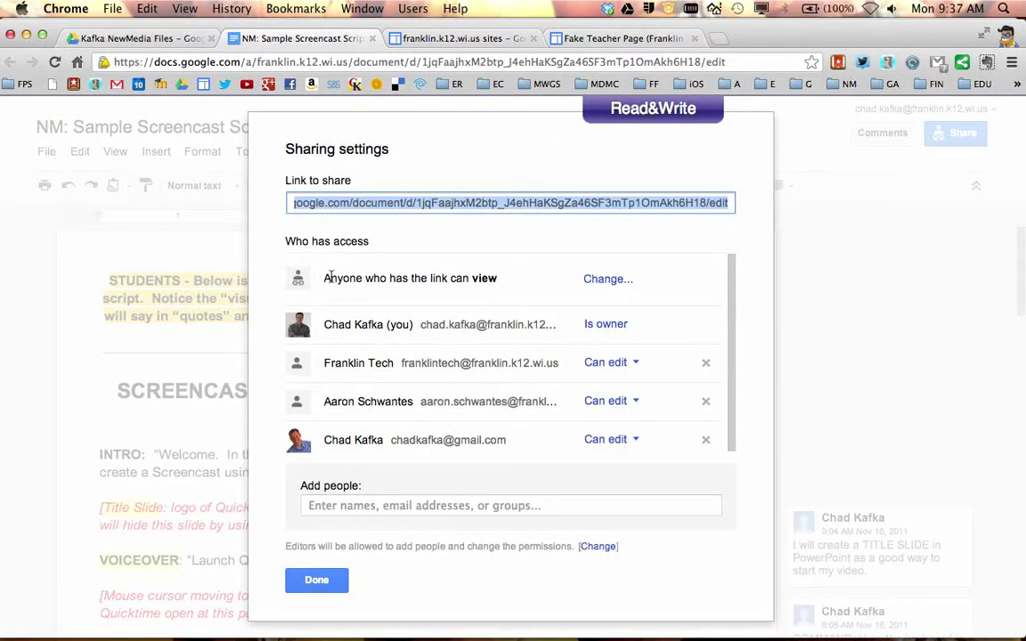
pyautogui.click(606, 280)
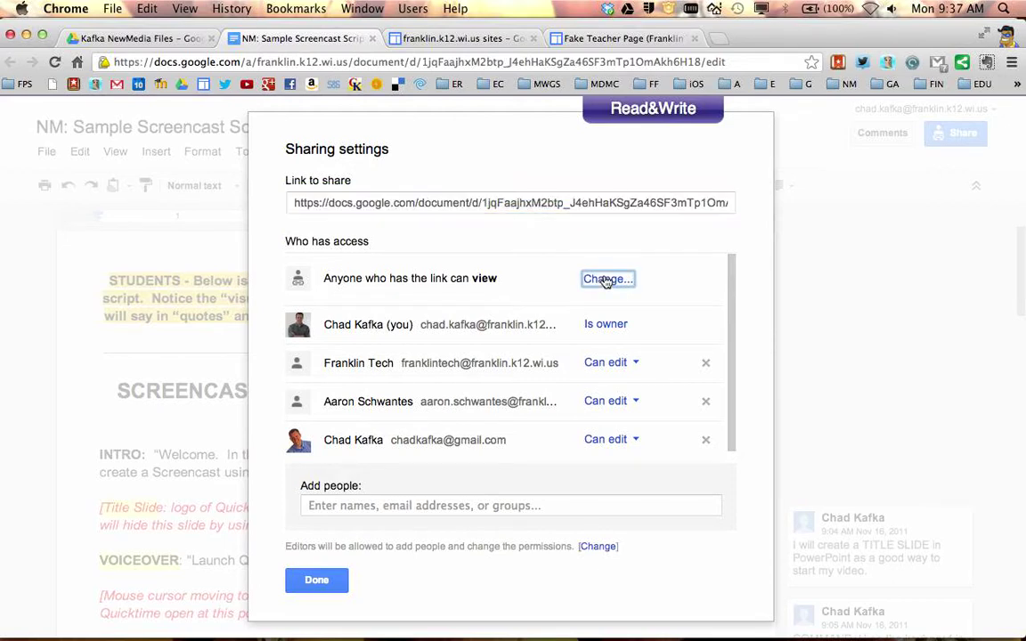
pyautogui.click(319, 428)
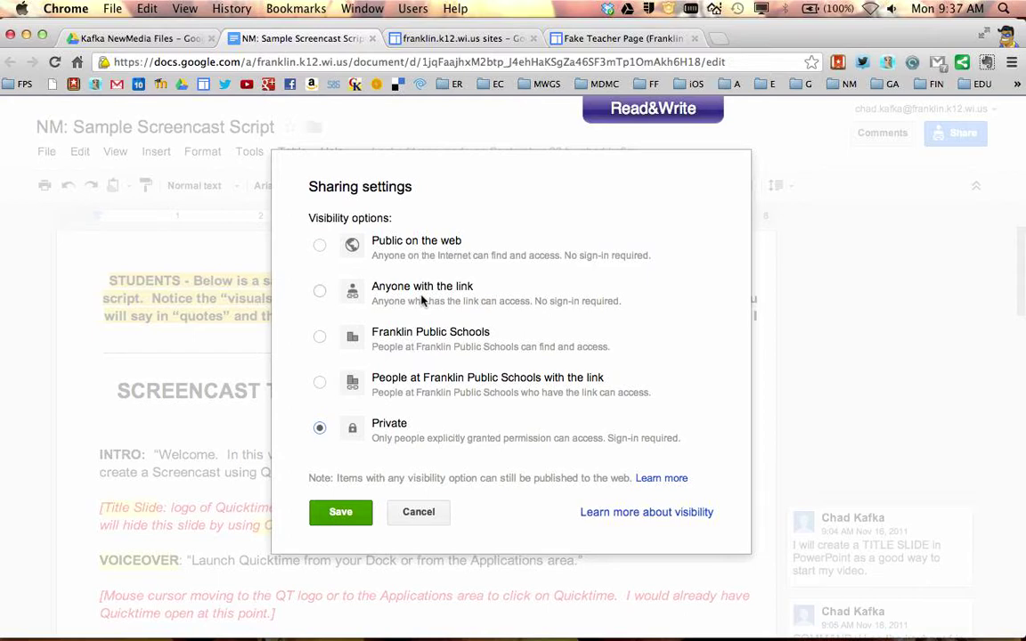
# Set link visibility to Anyone with the link at Can view access and save it.
pyautogui.press('super+equal')
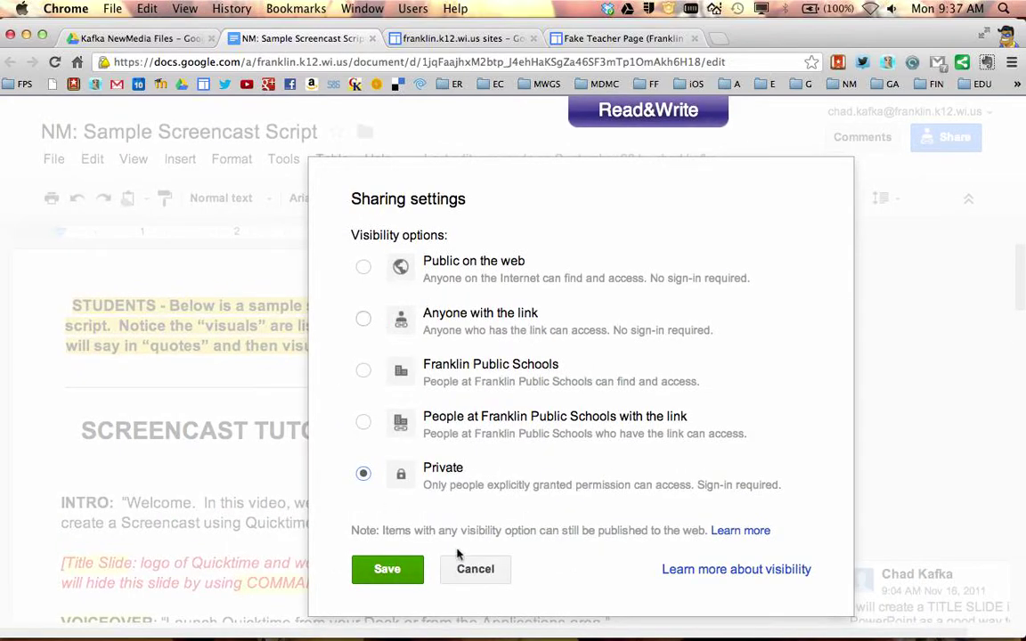
pyautogui.click(363, 320)
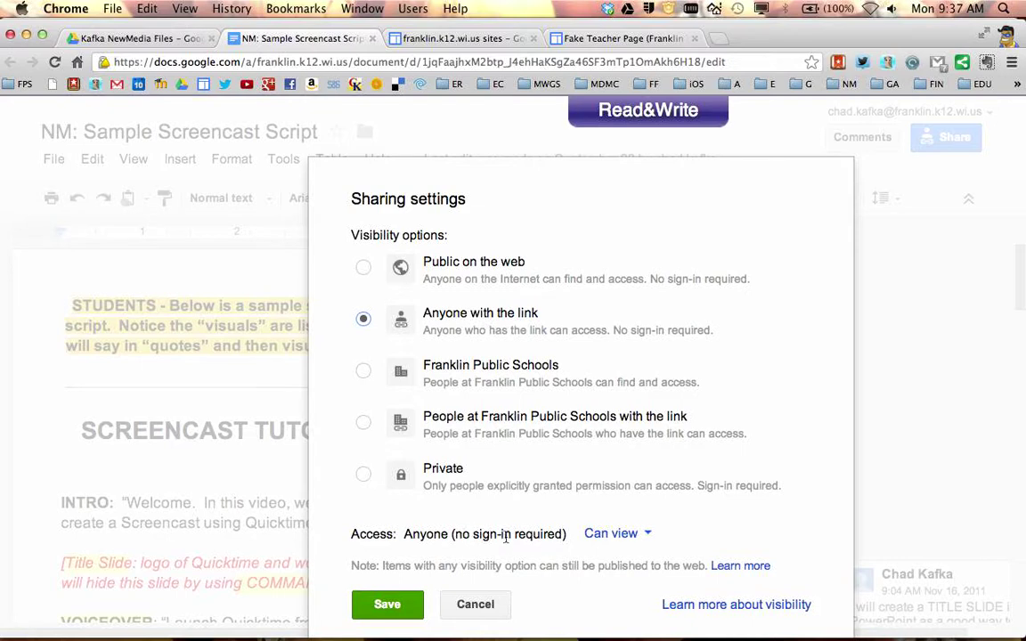
pyautogui.click(649, 534)
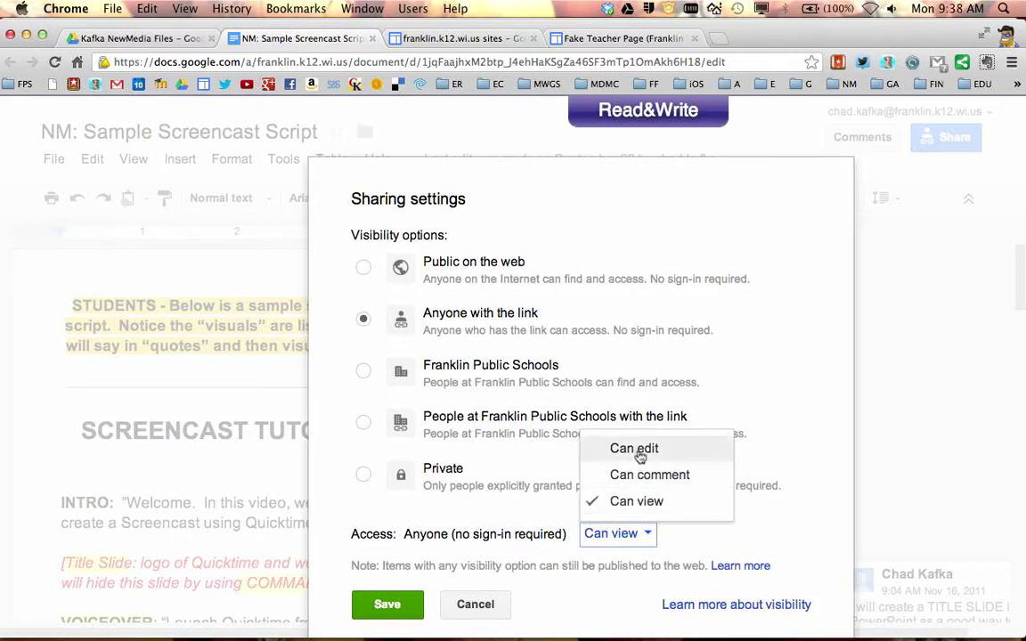
pyautogui.click(746, 535)
pyautogui.click(385, 606)
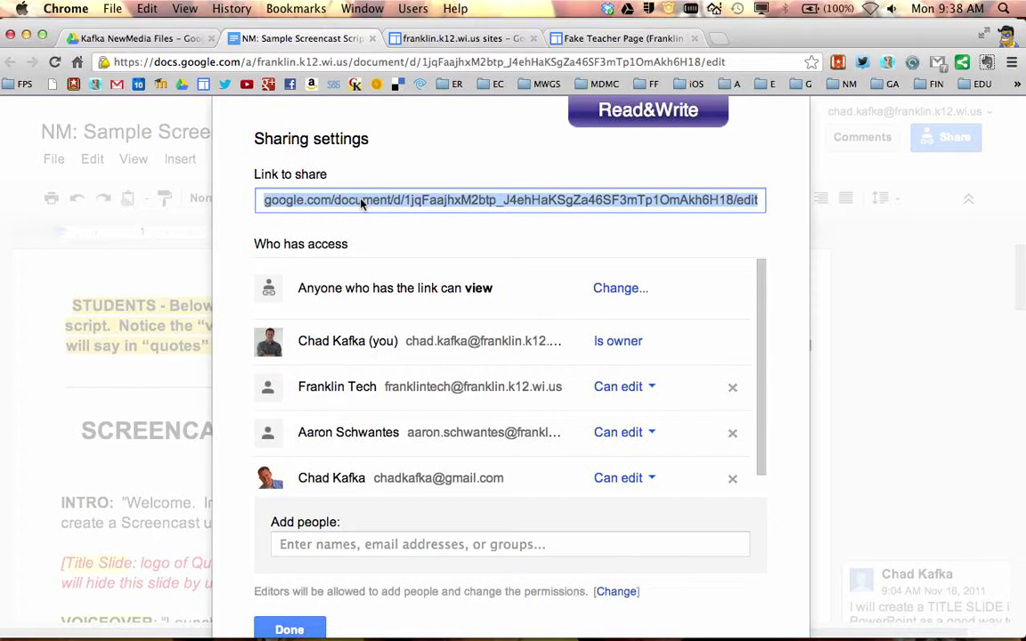
# Copy the document's share link, reset the zoom to normal, and close the sharing settings.
pyautogui.press('super+c')
pyautogui.press('super+0')
pyautogui.click(231, 524)
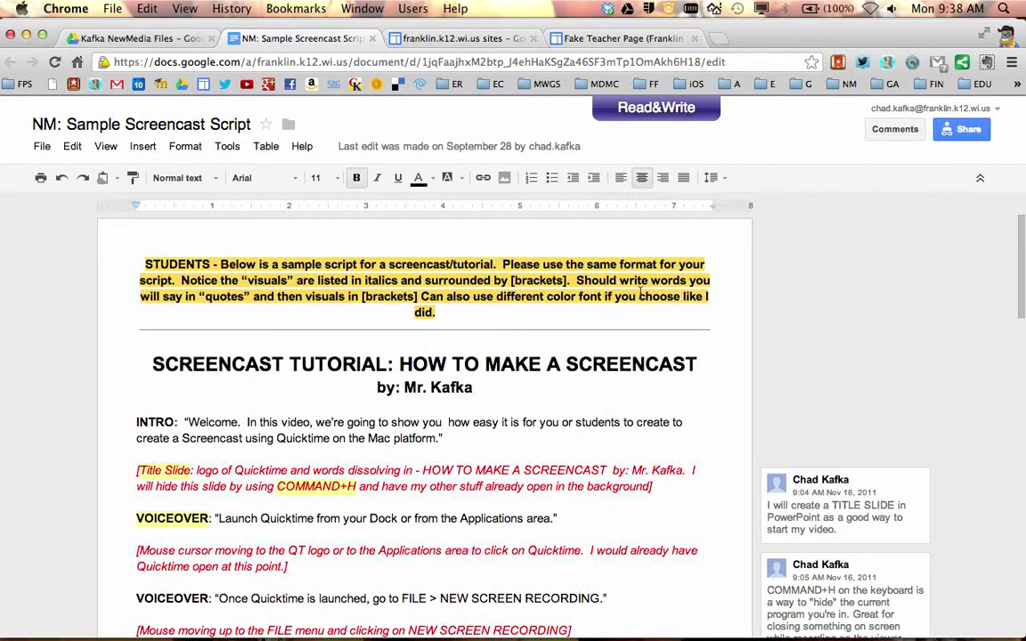
# Start editing the Fake Teacher Page, with the caret under the RESOURCES heading.
pyautogui.click(401, 43)
pyautogui.click(621, 40)
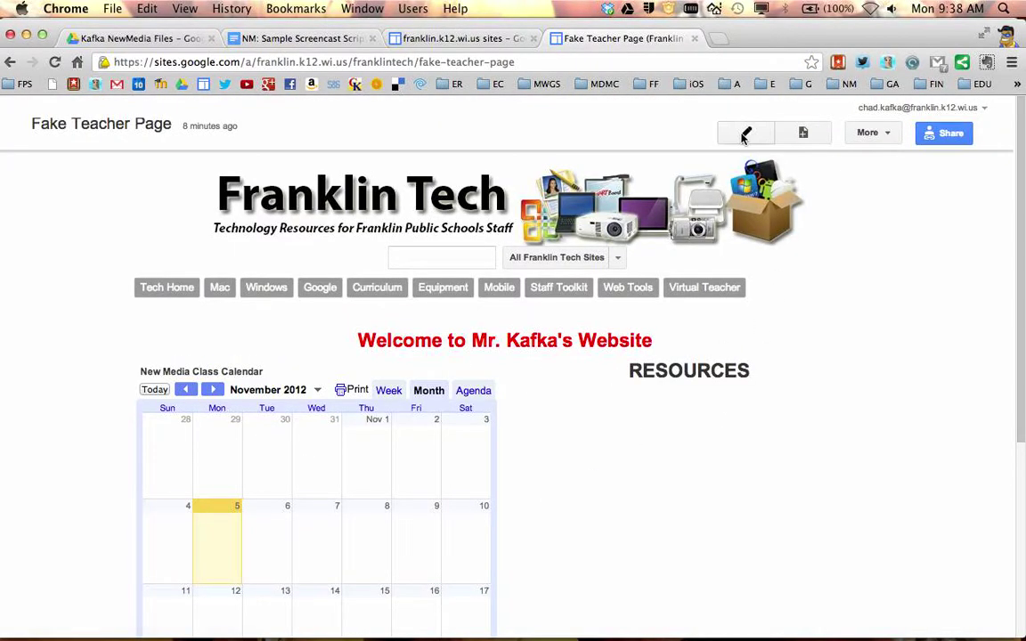
pyautogui.click(747, 132)
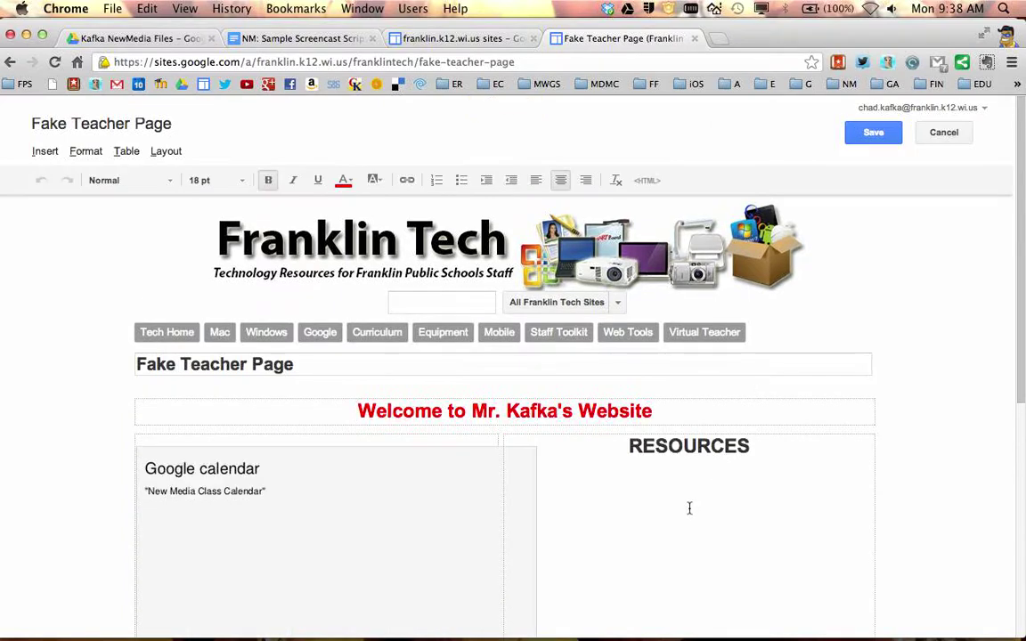
pyautogui.scroll(-3, 687, 503)
pyautogui.click(749, 416)
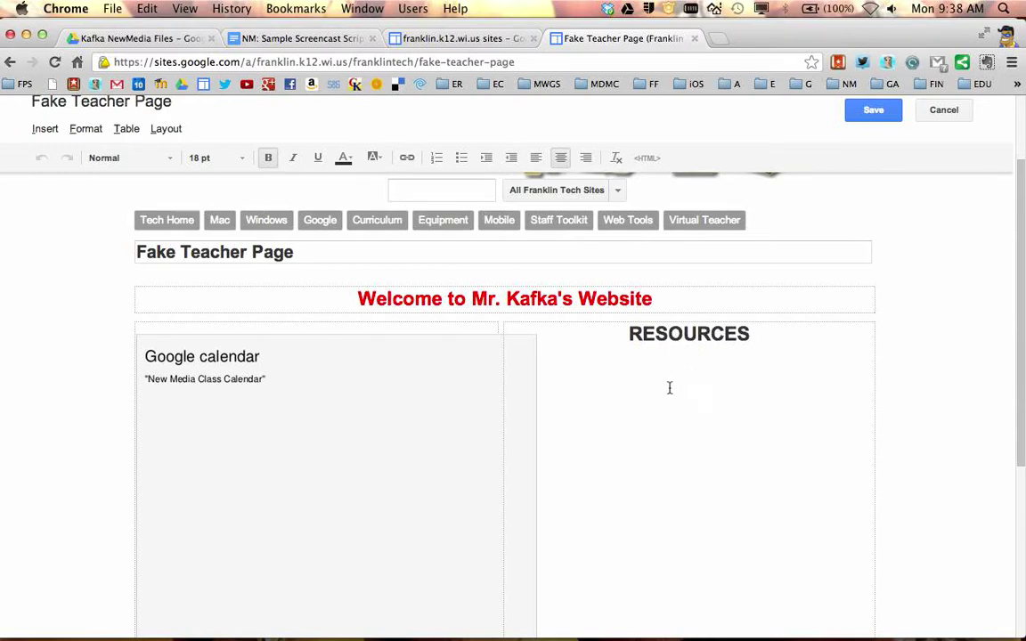
# Add the line 'Sample Script for Podcast' under RESOURCES at 12 pt.
pyautogui.write('Sample Script')
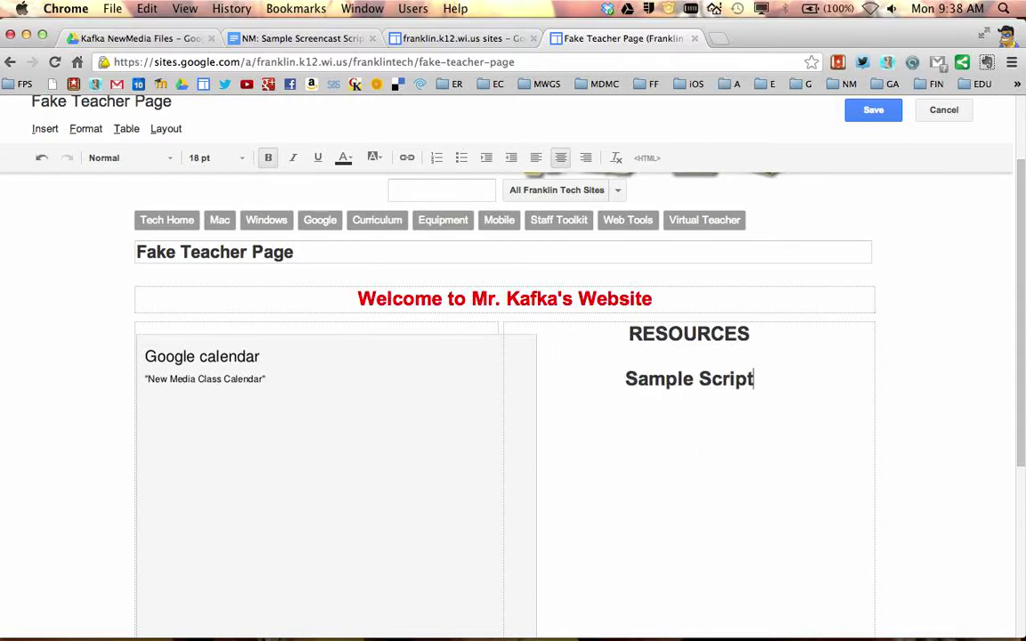
pyautogui.write(' for Podcast')
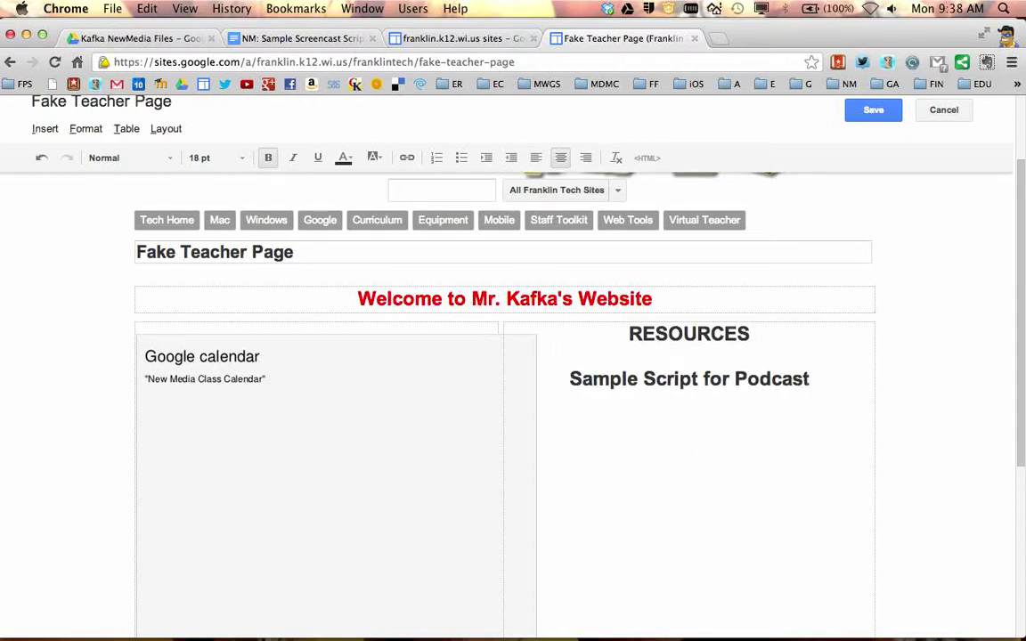
pyautogui.press('super+shift+Left')
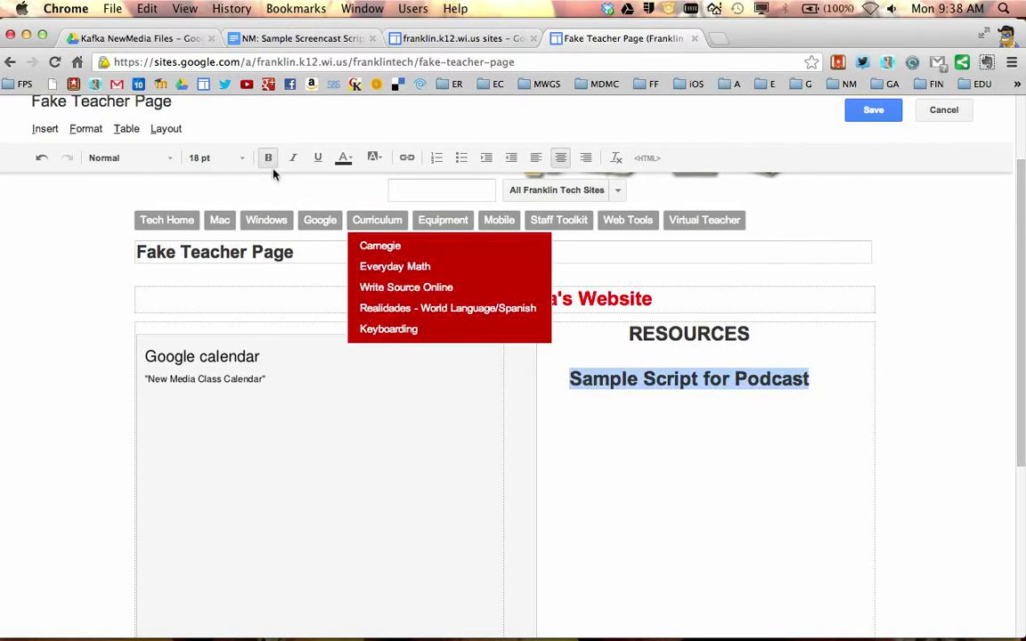
pyautogui.click(214, 157)
pyautogui.click(217, 222)
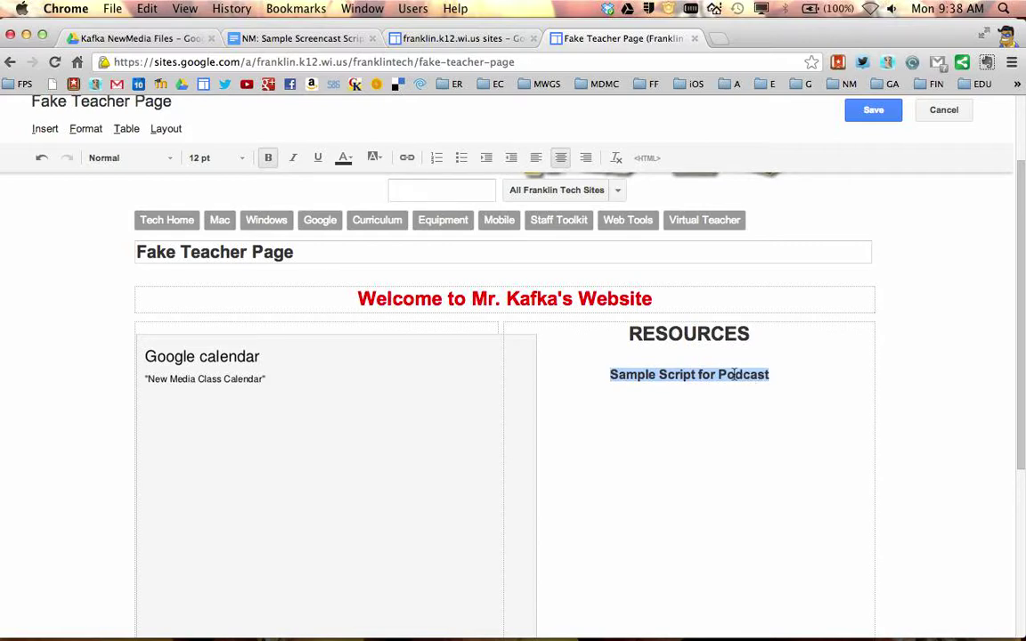
pyautogui.click(405, 160)
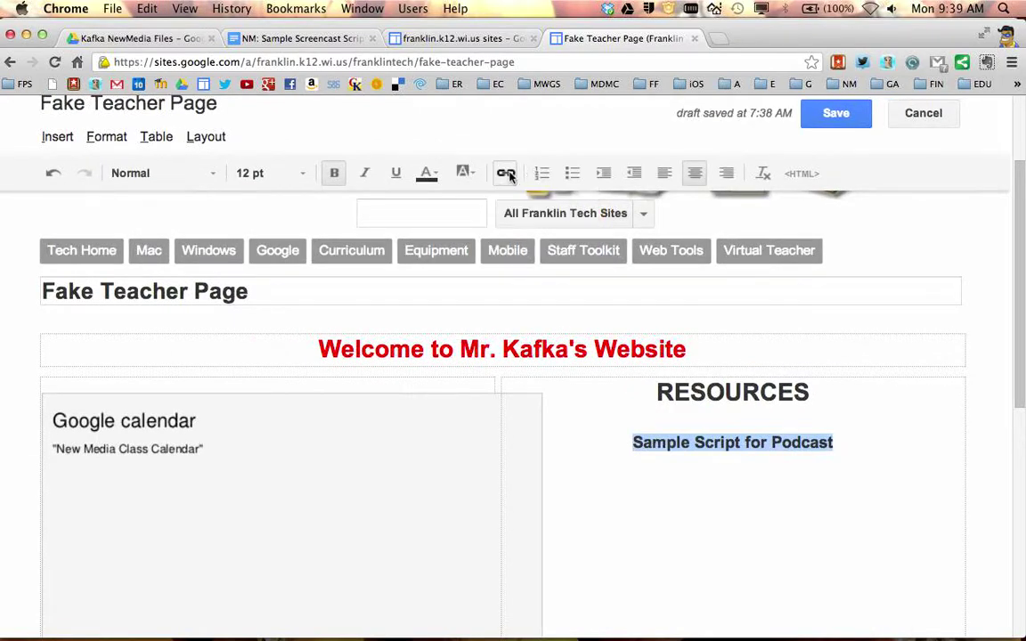
# Link 'Sample Script for Podcast' to the pasted Google Docs URL, opening in a new window.
pyautogui.click(406, 161)
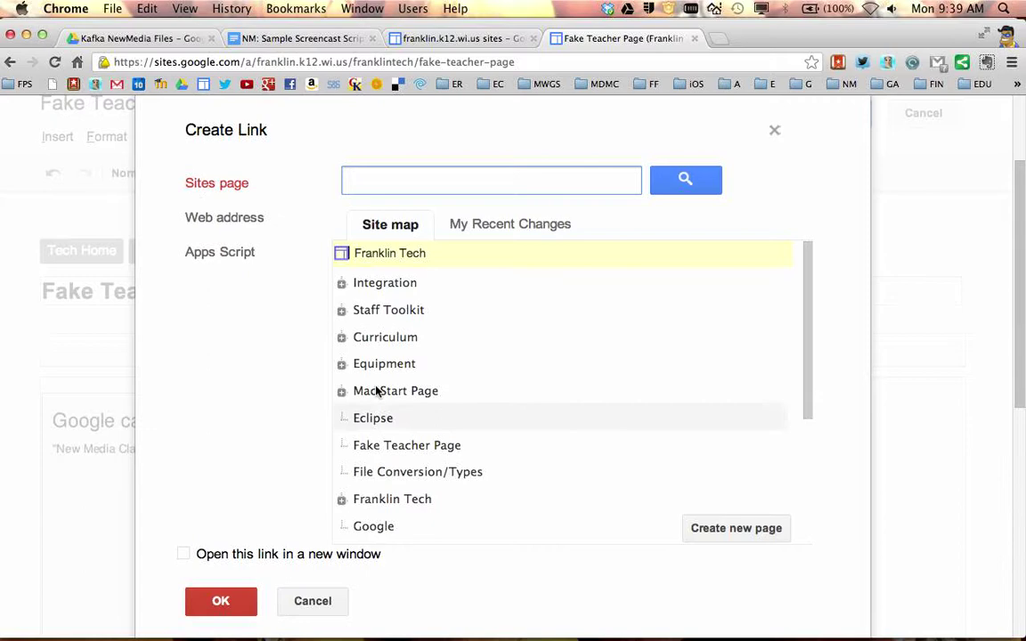
pyautogui.click(201, 217)
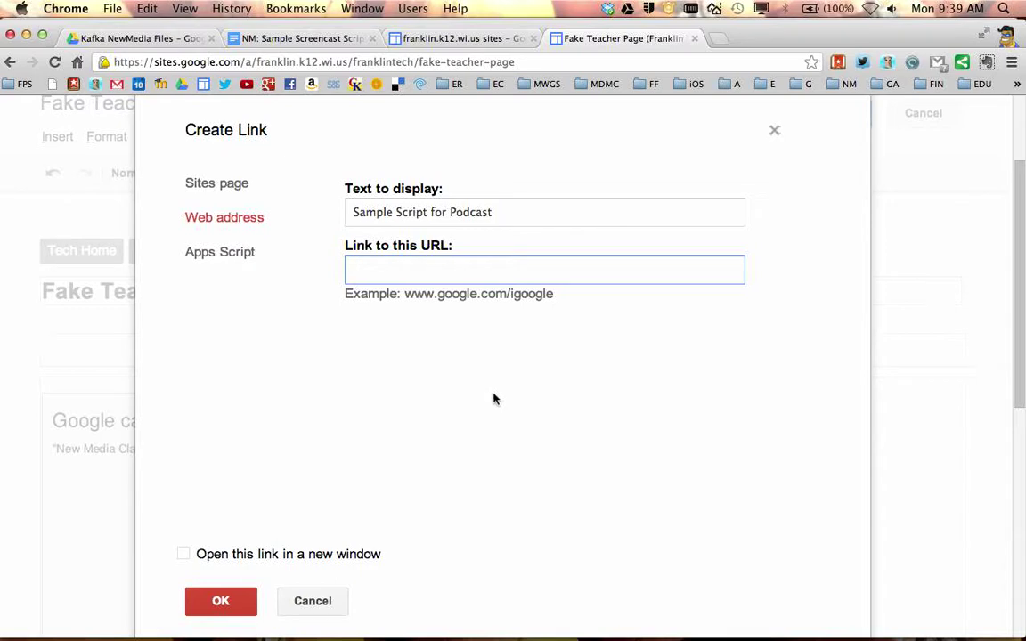
pyautogui.press('super+v')
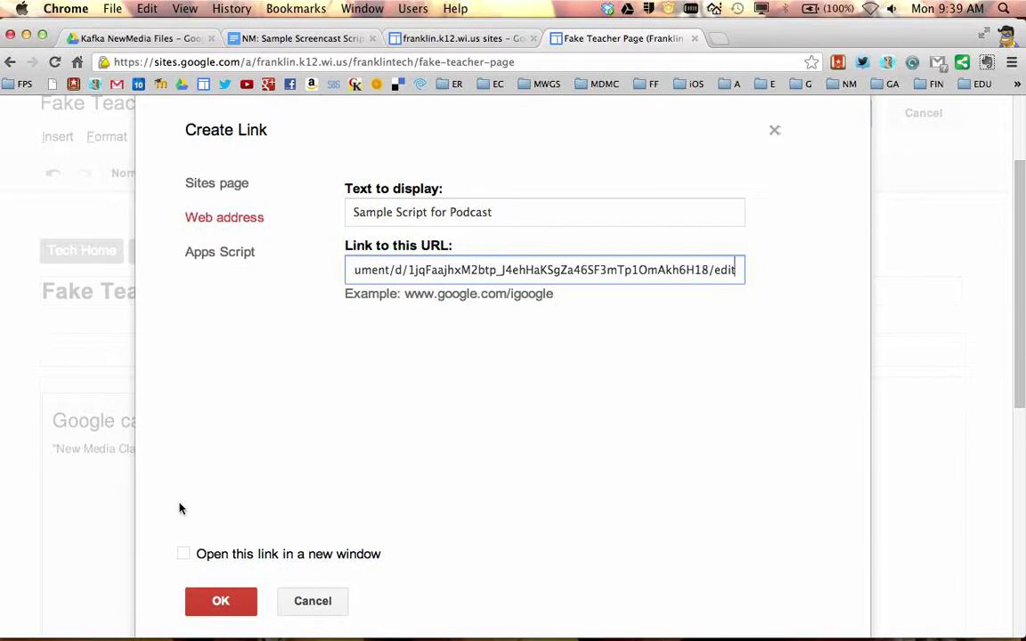
pyautogui.click(184, 553)
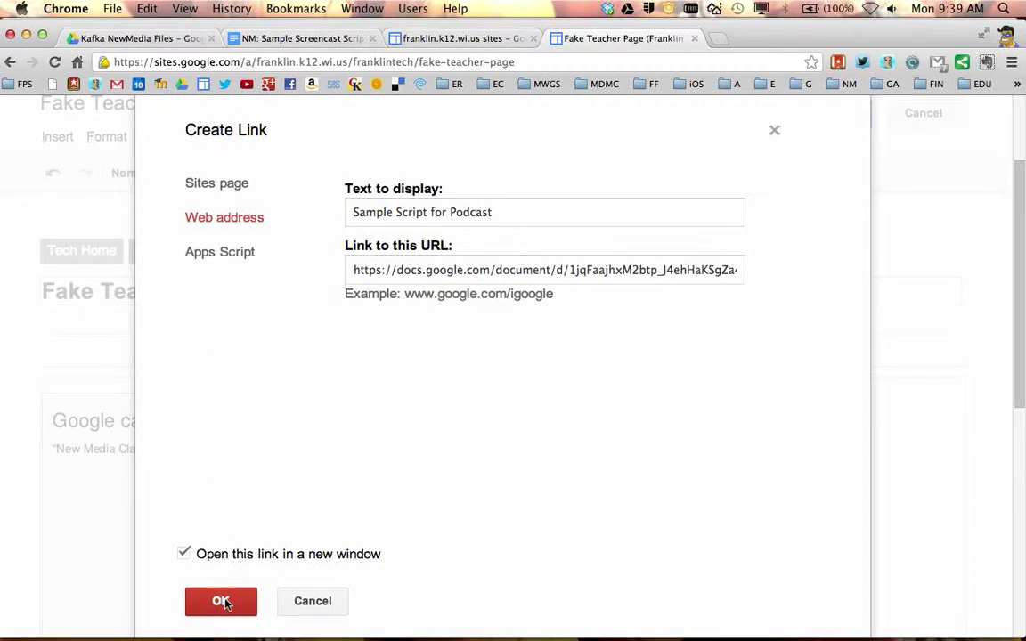
pyautogui.click(224, 600)
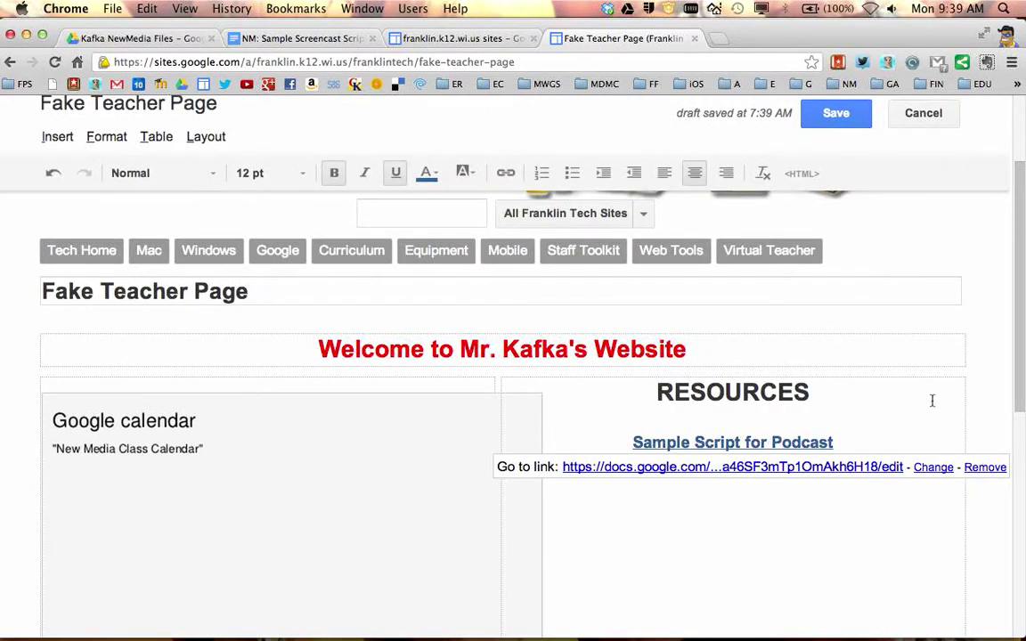
# Save the Fake Teacher Page and scroll to check the new RESOURCES link.
pyautogui.click(837, 113)
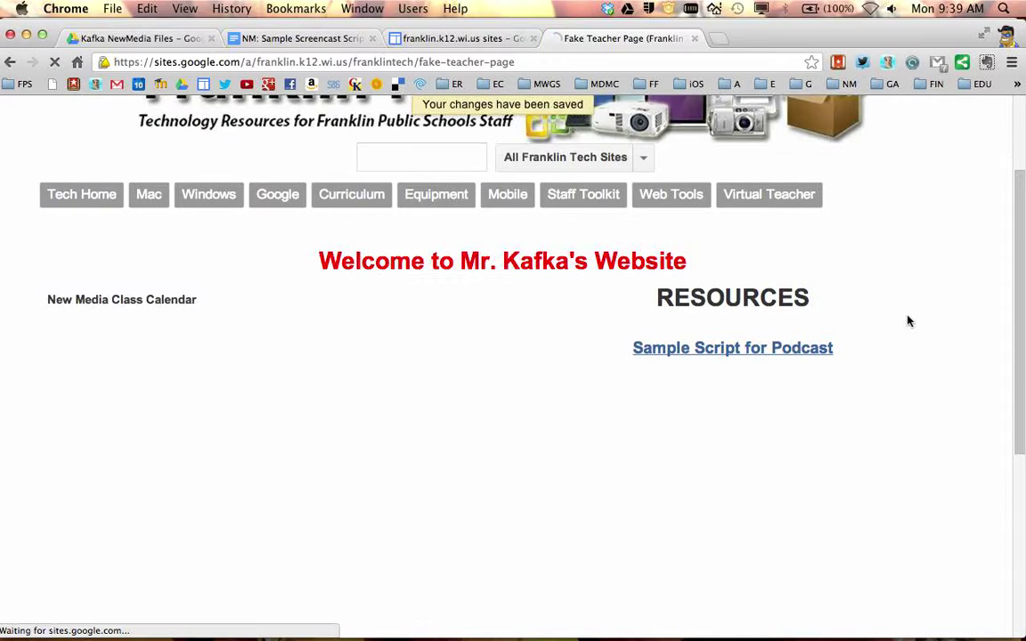
pyautogui.scroll(-3, 775, 373)
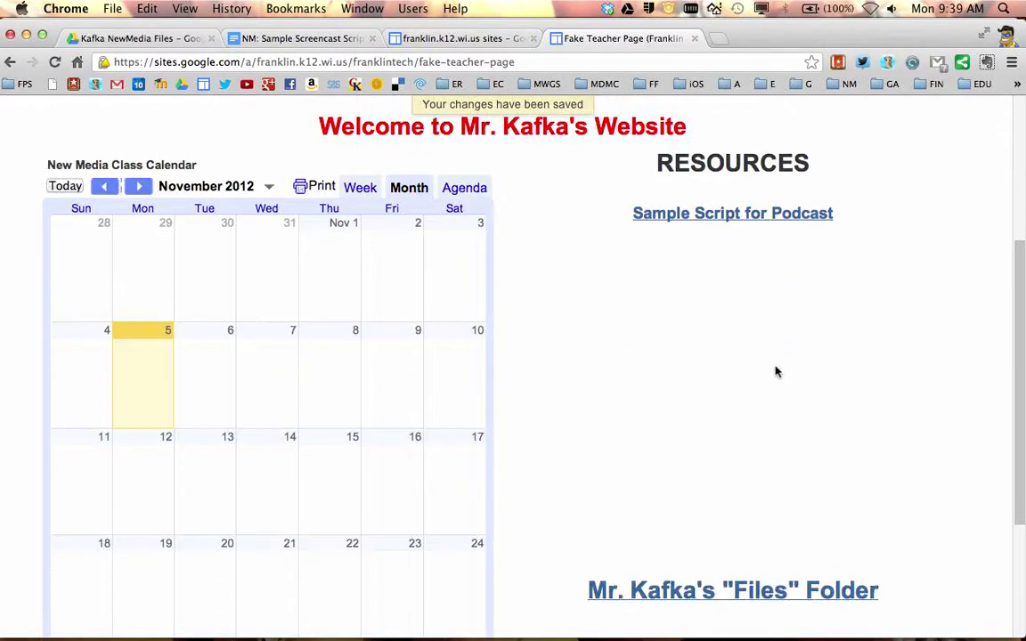
pyautogui.scroll(2, 730, 336)
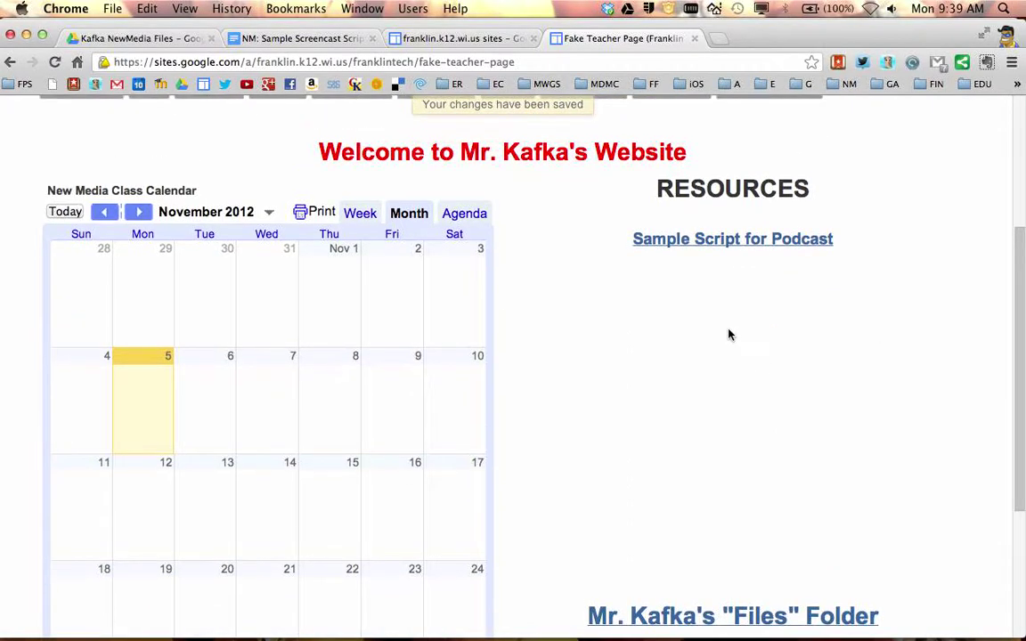